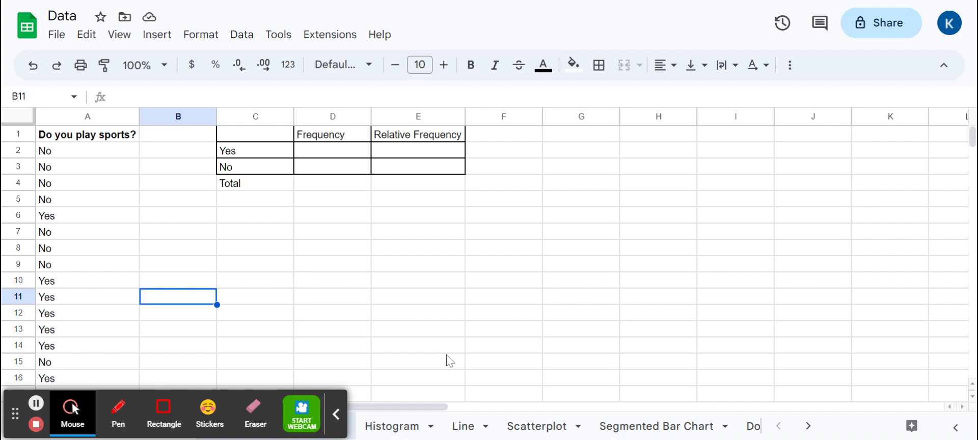
Step: Enter a COUNTIF formula in D2 that counts the "Yes" responses in A2:A66
click(329, 152)
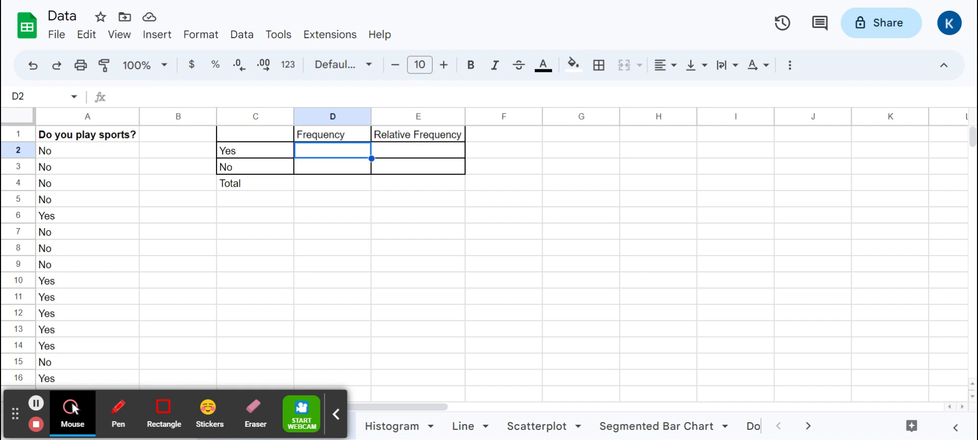
text(=)
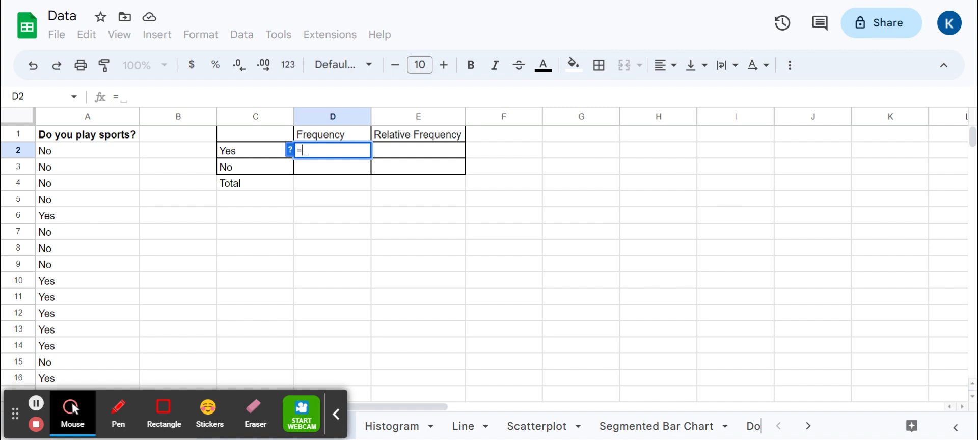
text(countif)
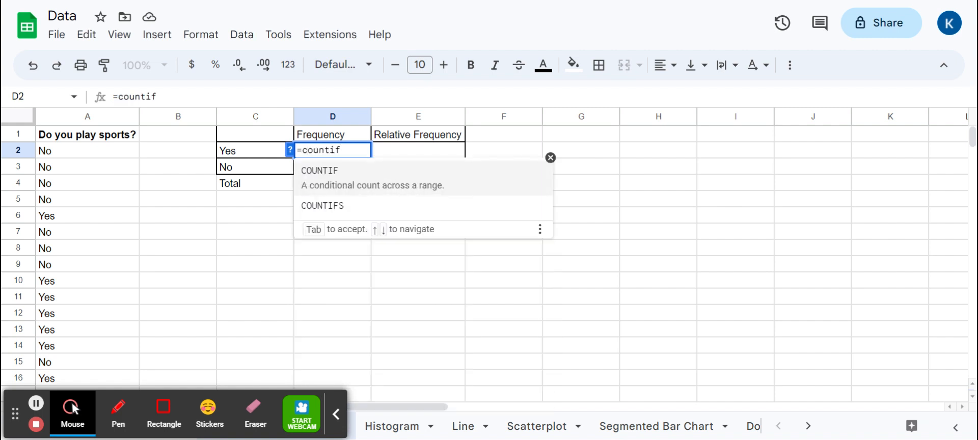
text(()
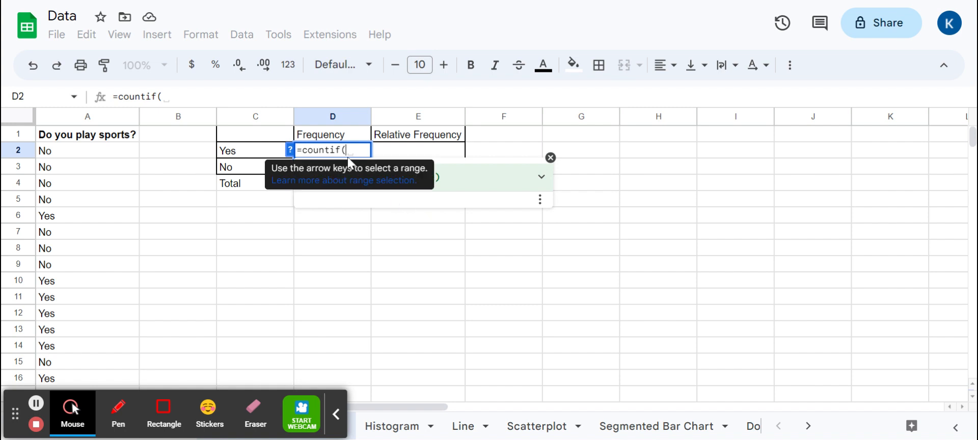
drag(75, 152, 83, 218)
scroll(81, 331, down, 15)
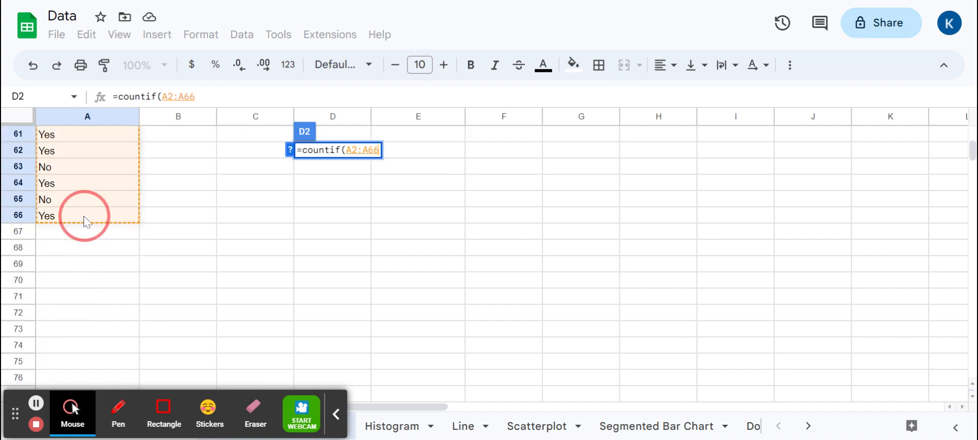
scroll(92, 227, up, 15)
scroll(121, 247, up, 4)
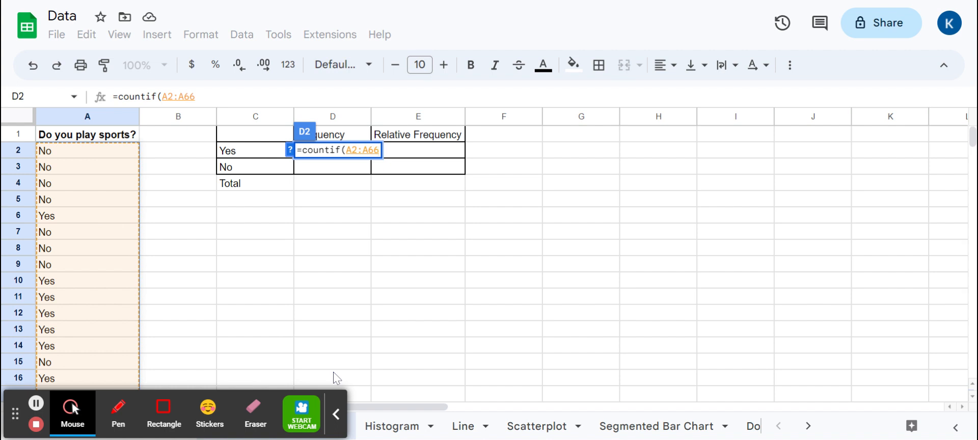
text(,)
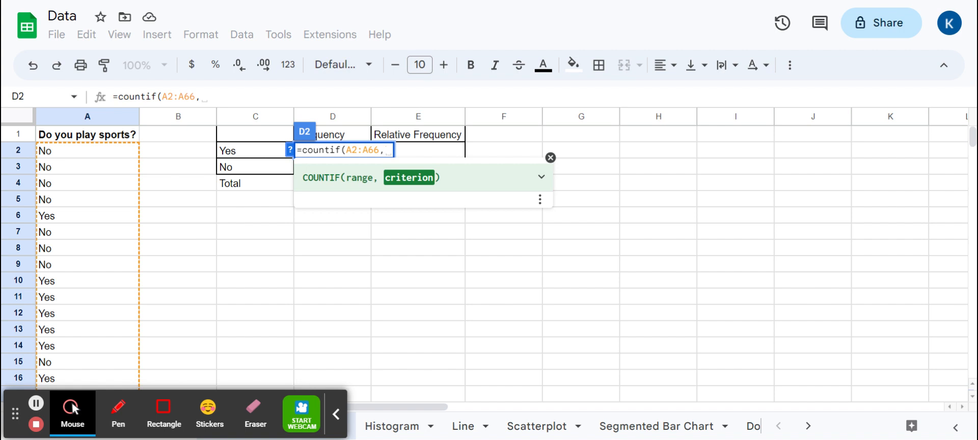
text(")
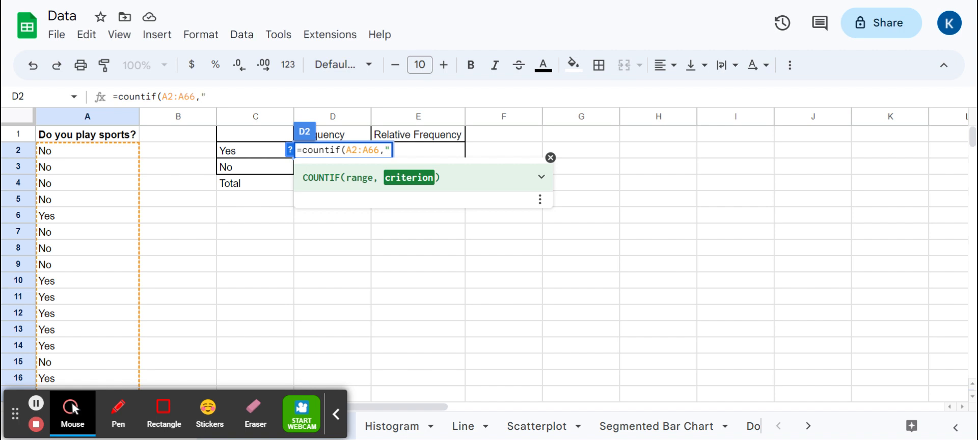
text(Yes"))
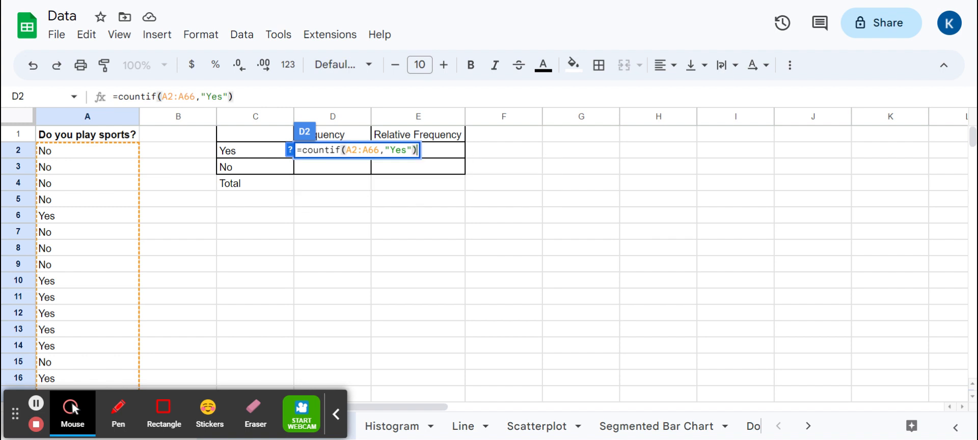
key(Return)
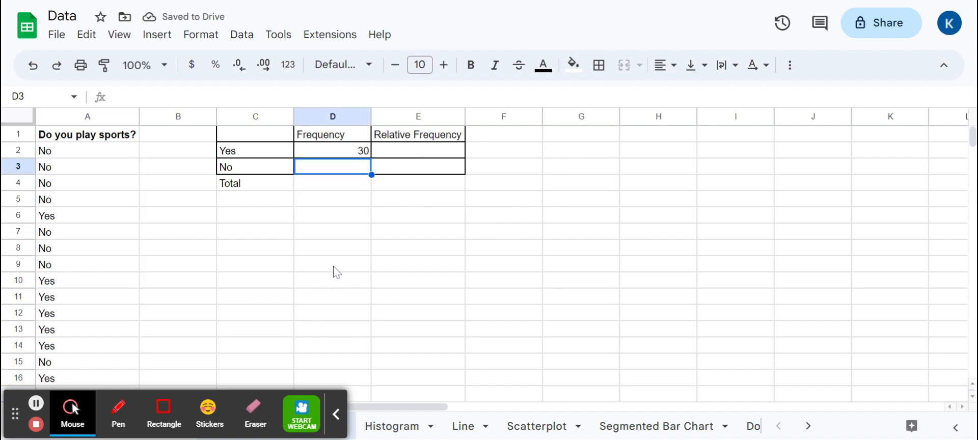
Step: Replace the "Yes" criterion in D2's COUNTIF formula with a reference to C2, and dismiss the autofill suggestion
click(345, 152)
click(229, 96)
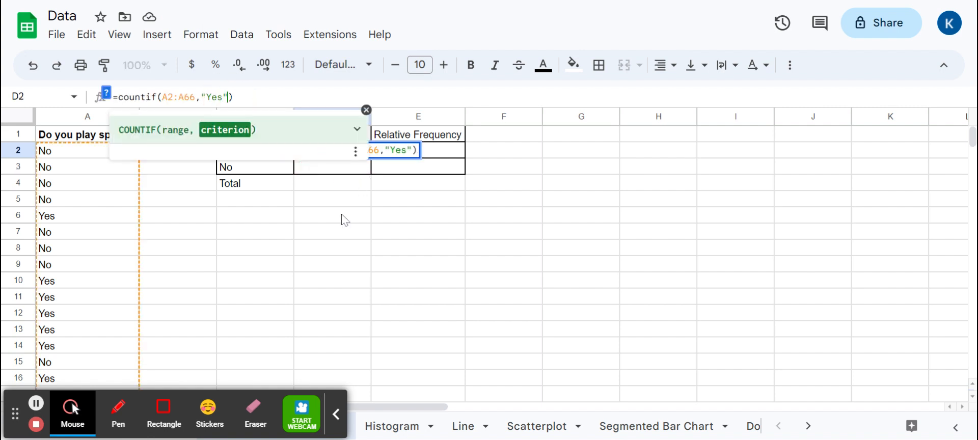
key(BackSpace)
key(BackSpace)
key(BackSpace)
key(BackSpace)
key(BackSpace)
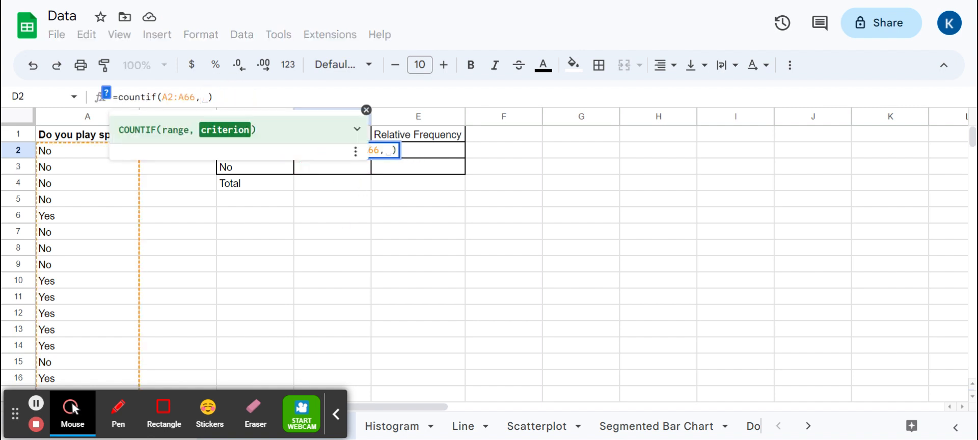
click(366, 111)
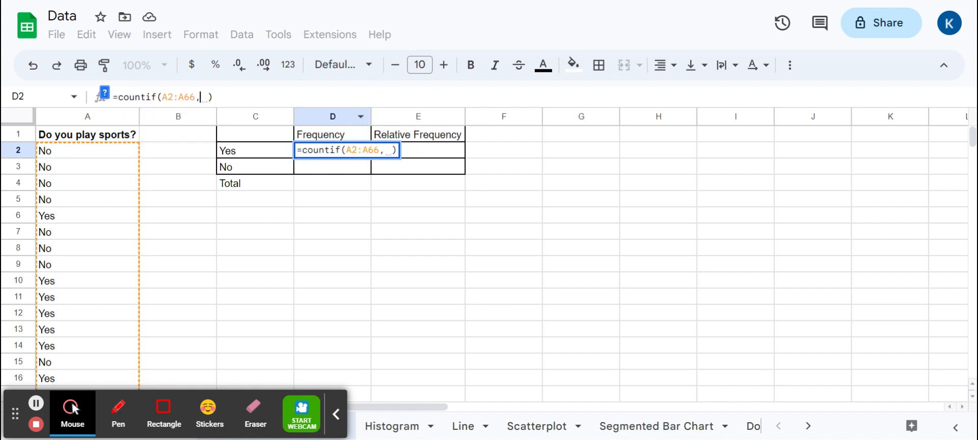
click(260, 155)
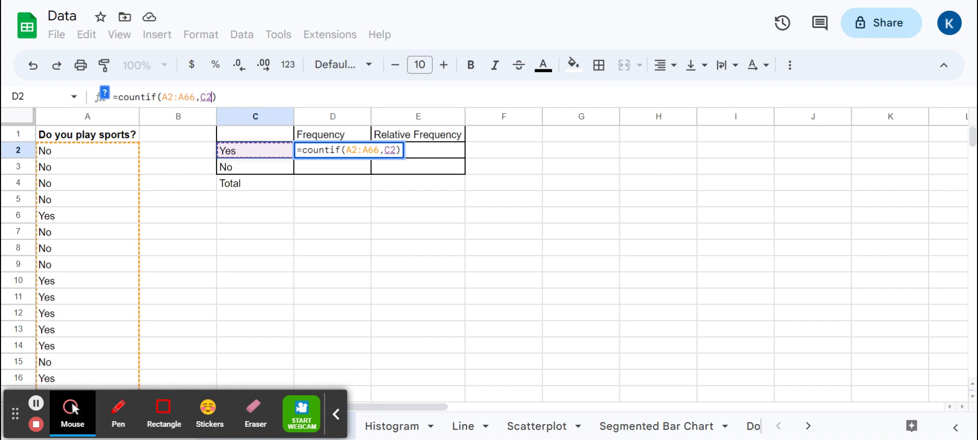
key(Return)
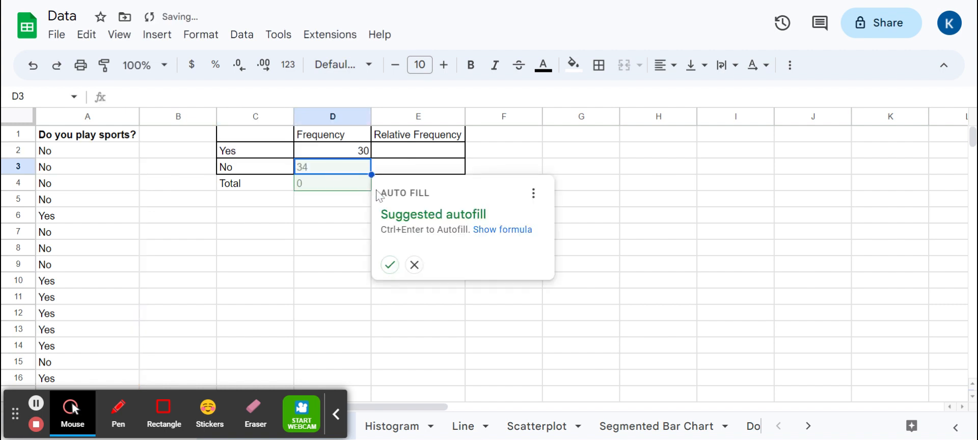
click(414, 265)
Step: Make the range in D2's COUNTIF formula absolute, as $A$2:$A$66, leaving the C2 criterion relative
click(329, 148)
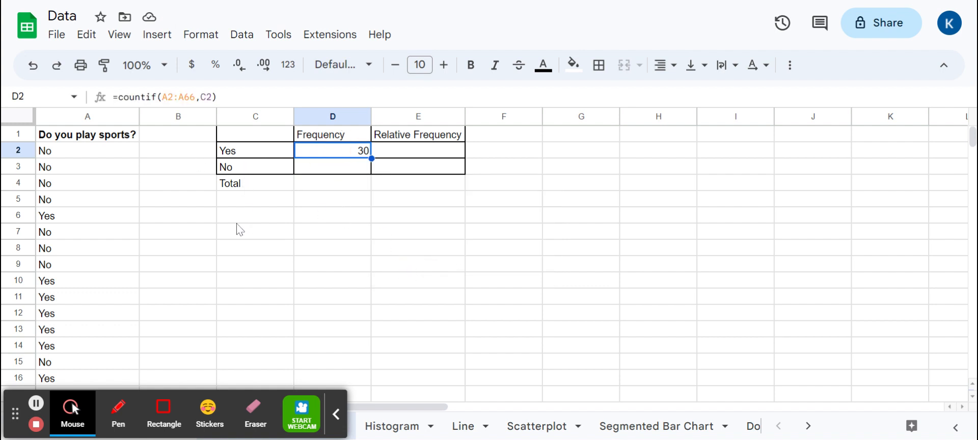
click(162, 97)
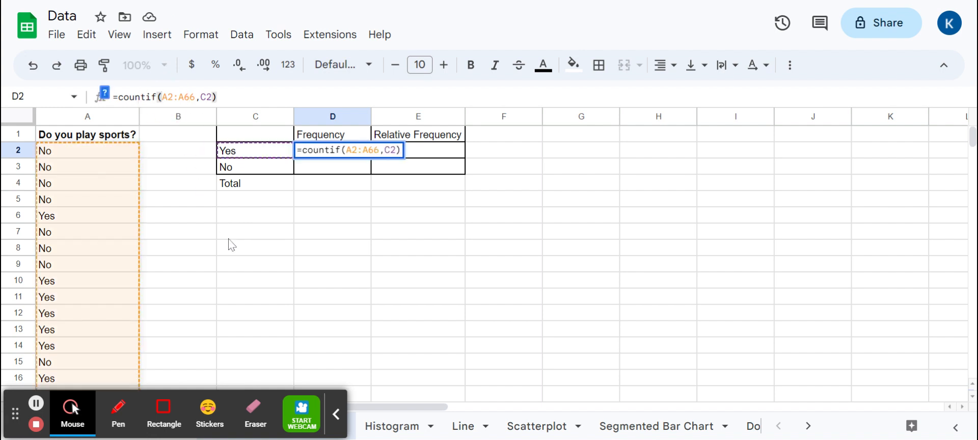
text($)
key(Right)
text($)
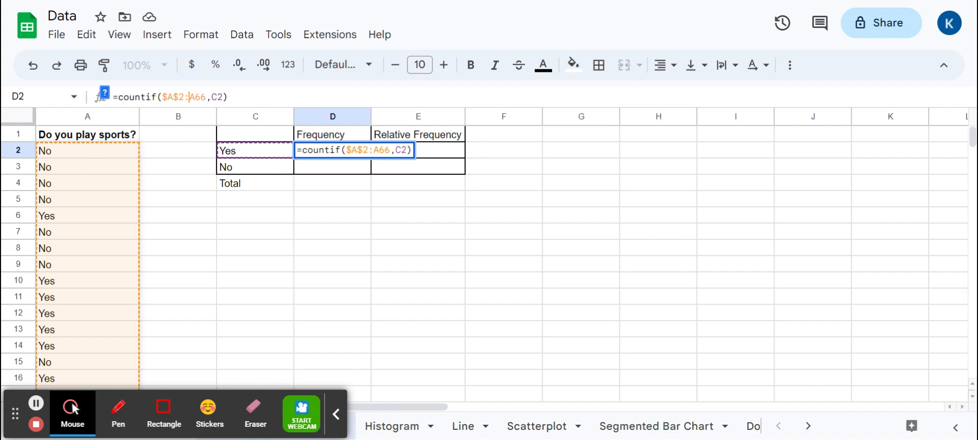
key(Right)
key(Right)
key(Right)
text($)
key(Right)
text($)
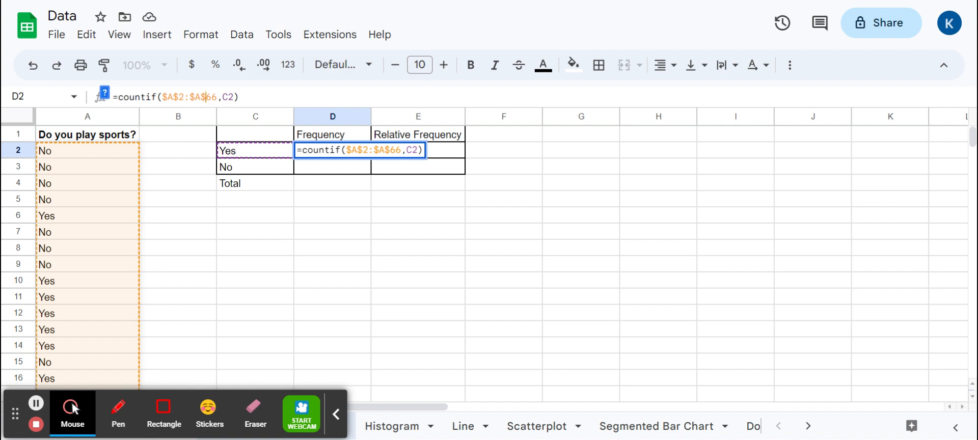
key(Return)
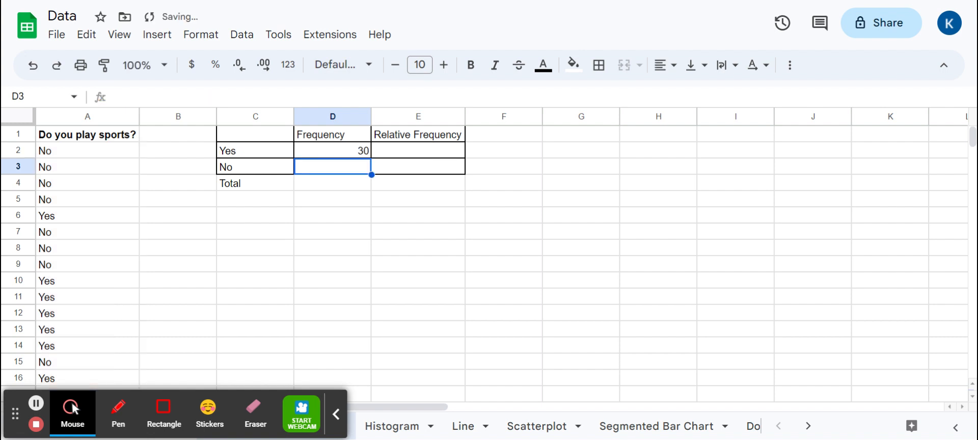
Step: Copy the COUNTIF formula from D2 into D3 to count the "No" responses
click(332, 150)
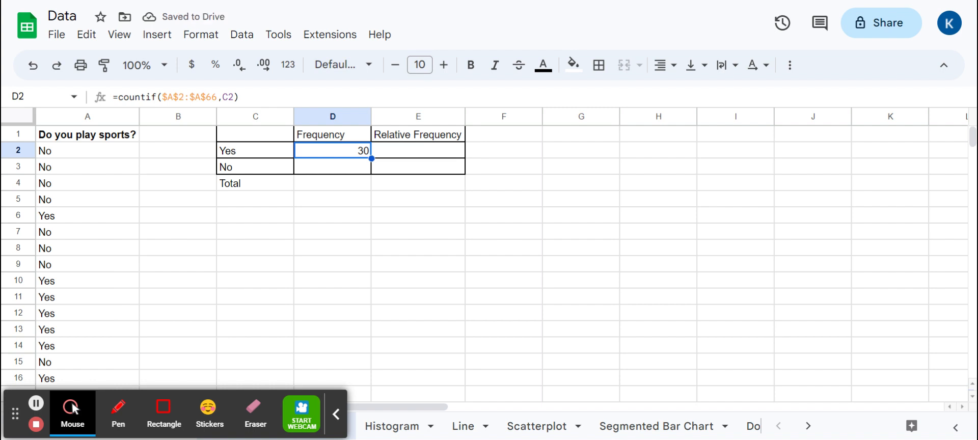
key(ctrl+c)
click(332, 166)
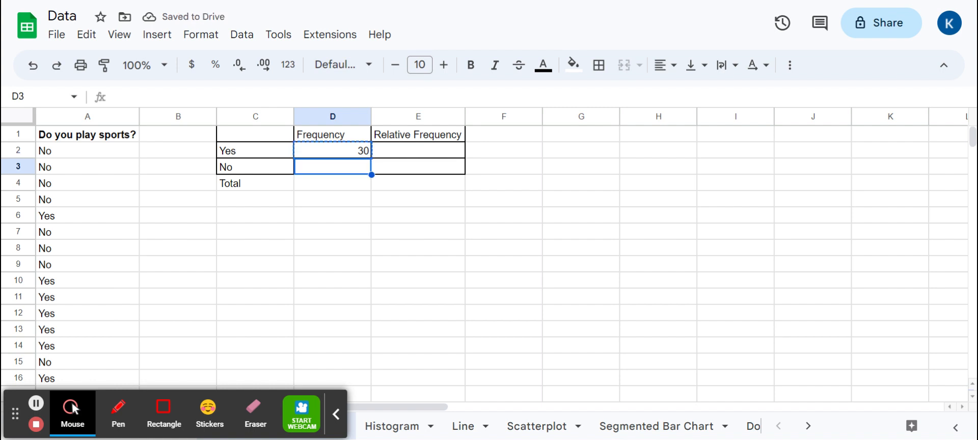
key(ctrl+v)
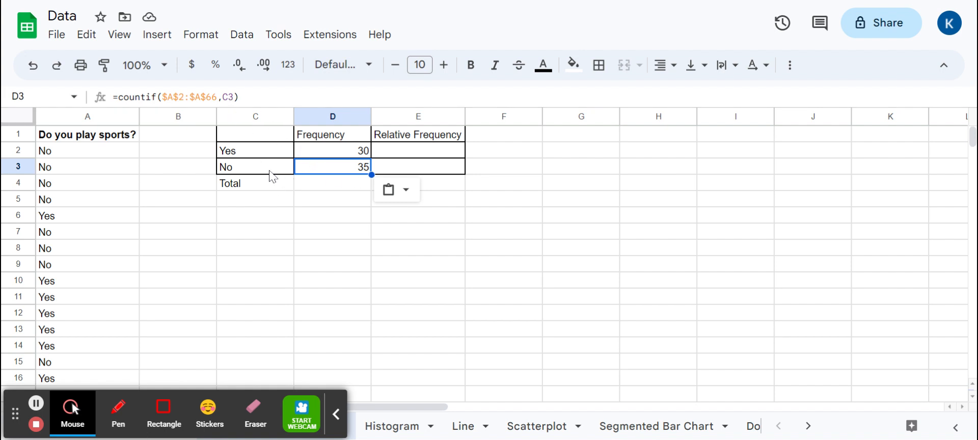
click(335, 172)
Step: Total the frequencies in D4 with the formula =sum(D2:D3)
click(353, 185)
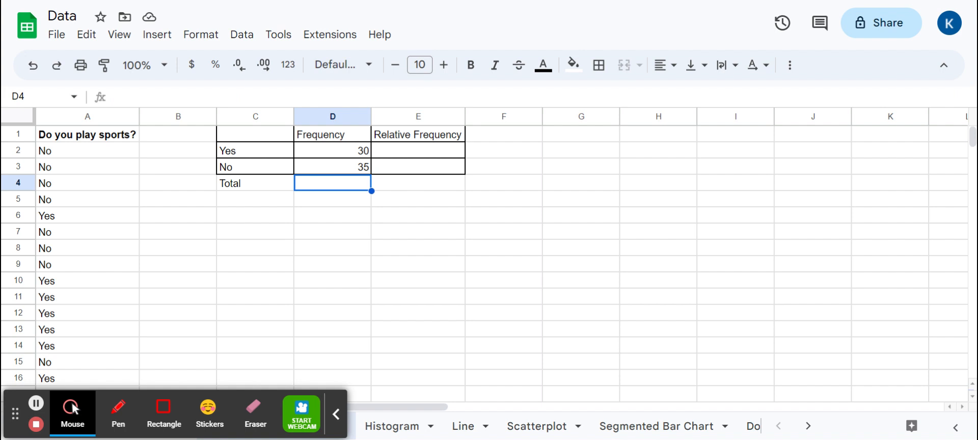
text(=s)
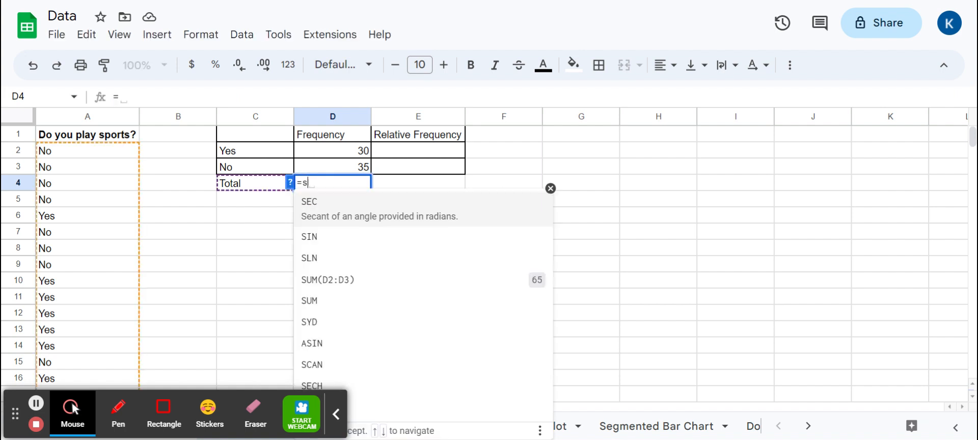
text(um()
key(Up)
key(shift+Up)
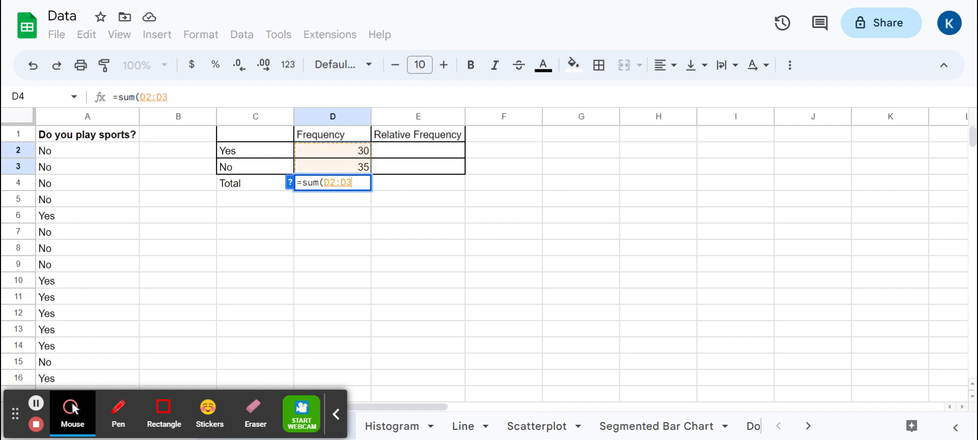
text())
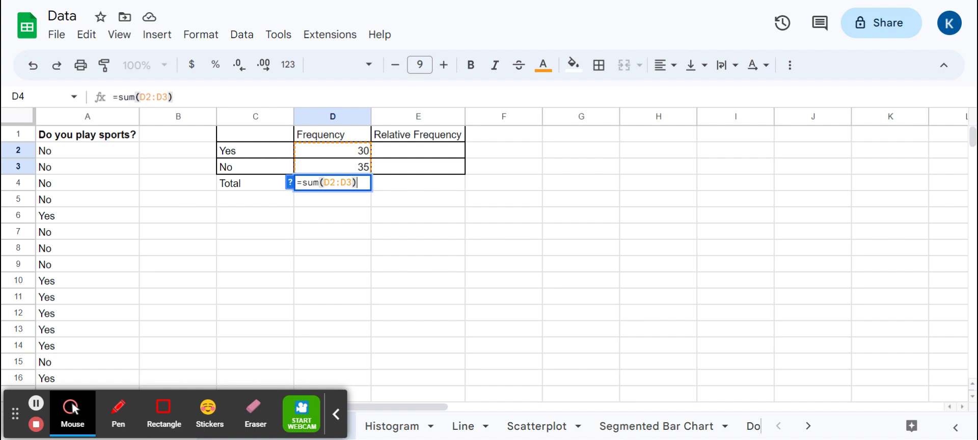
key(Return)
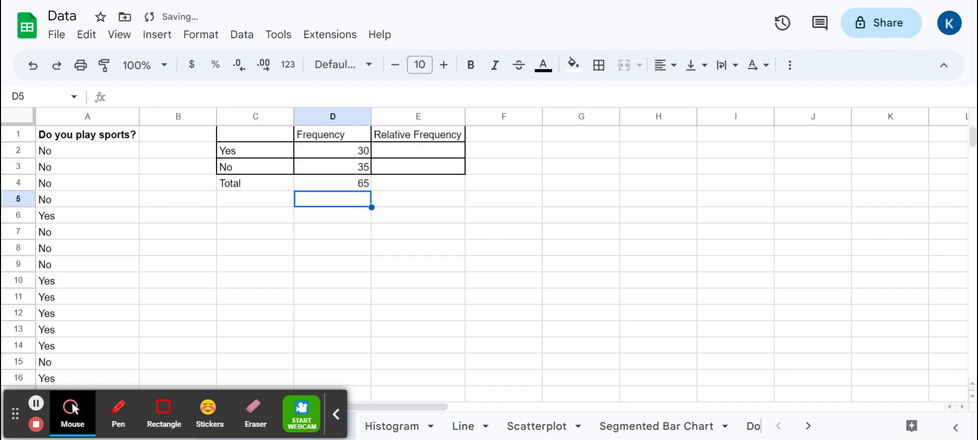
Step: Calculate the relative frequency of "Yes" in E2 with the formula =D2/D4
key(Right)
key(Up)
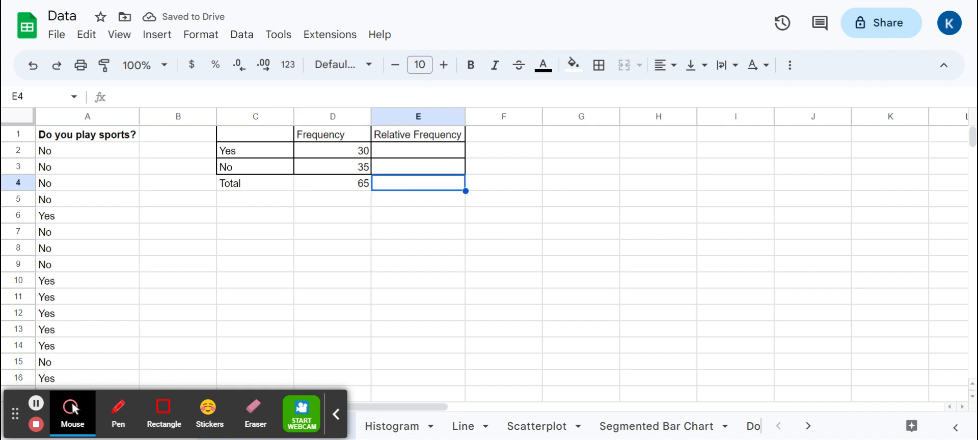
key(Up)
key(Up)
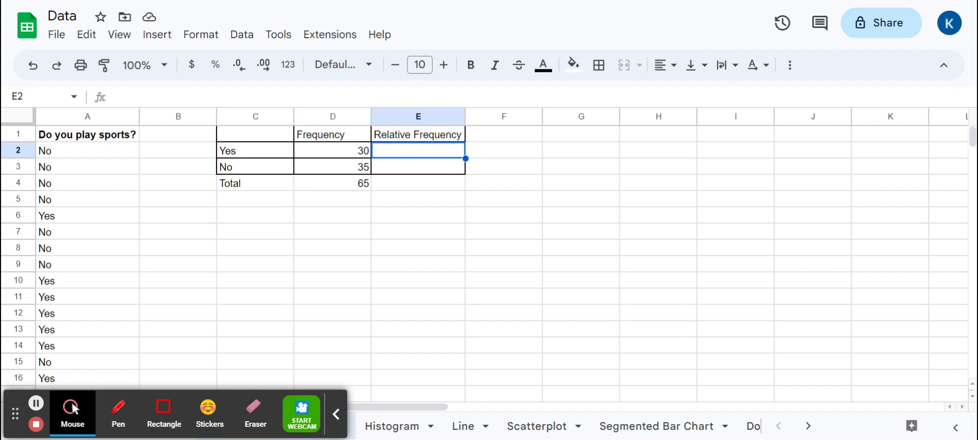
text(=)
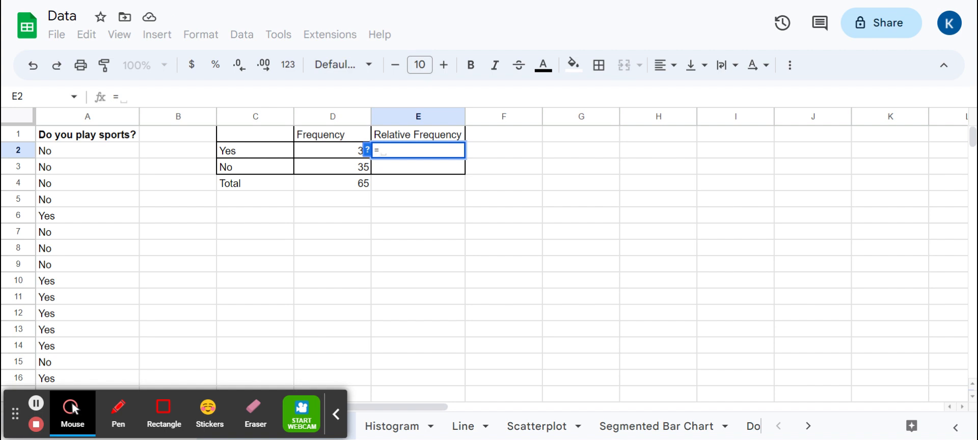
key(Left)
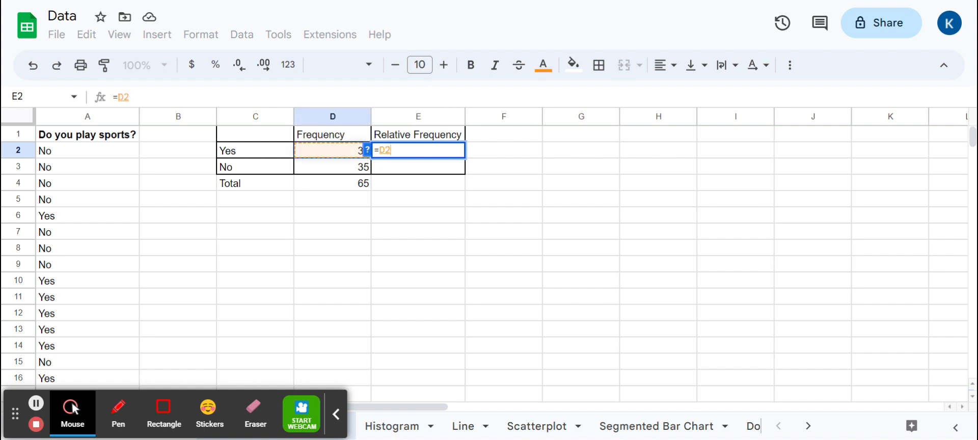
text(/)
key(Left)
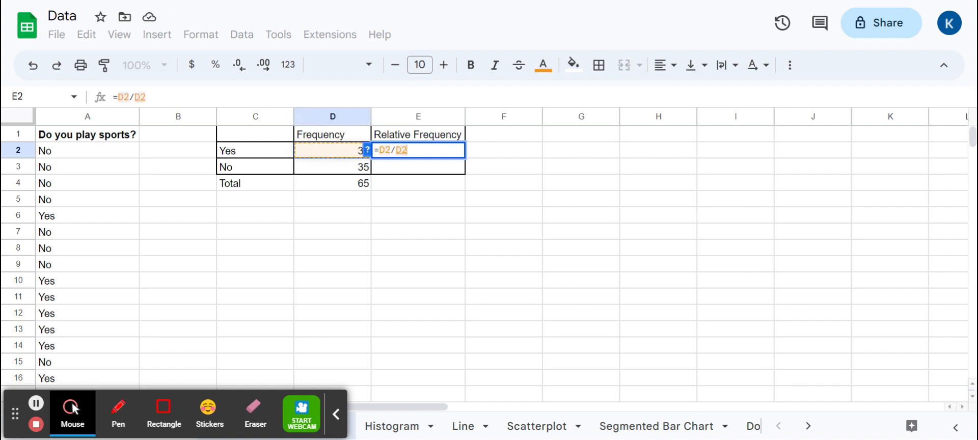
key(Down)
key(Down)
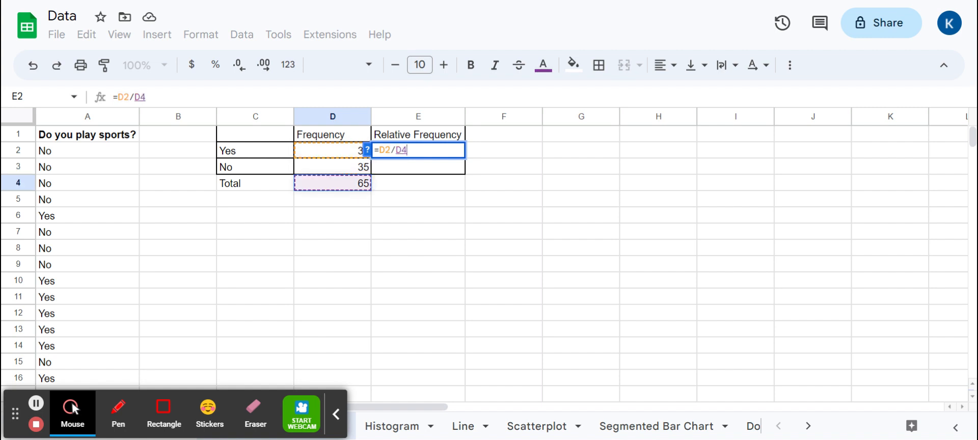
key(Return)
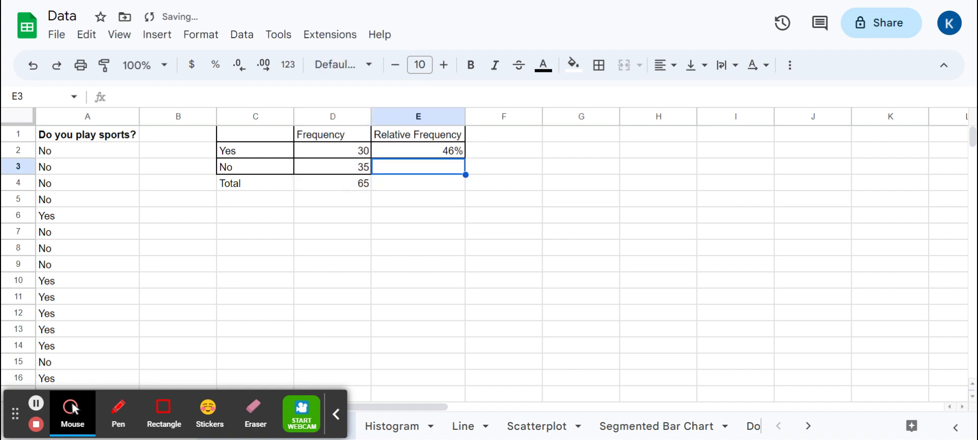
Step: Try copying the relative frequency formula from E2 into E3 and compare the cell references in both formulas
click(417, 150)
key(ctrl+c)
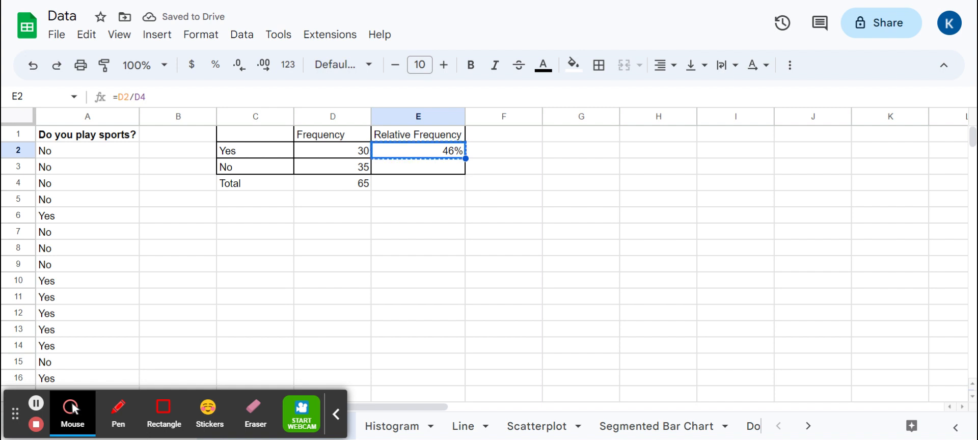
click(418, 166)
key(ctrl+v)
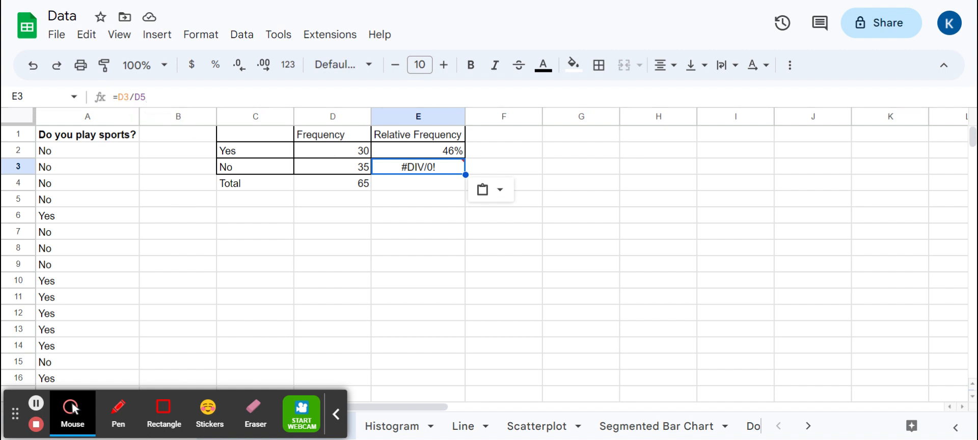
key(Up)
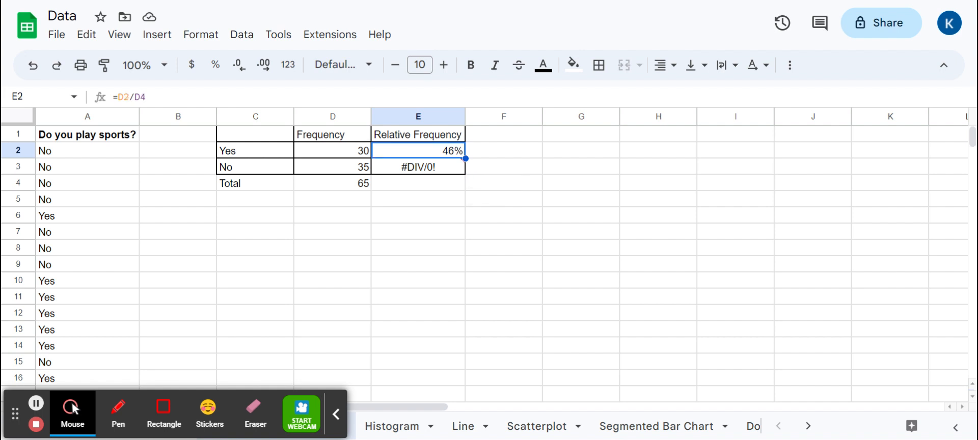
key(Down)
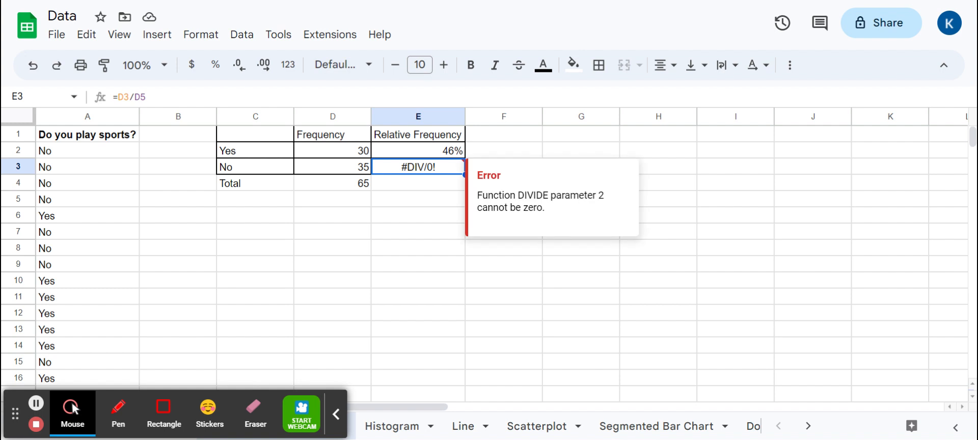
Step: Make the total reference in E2's formula absolute so that it reads =D2/$D$4
key(Up)
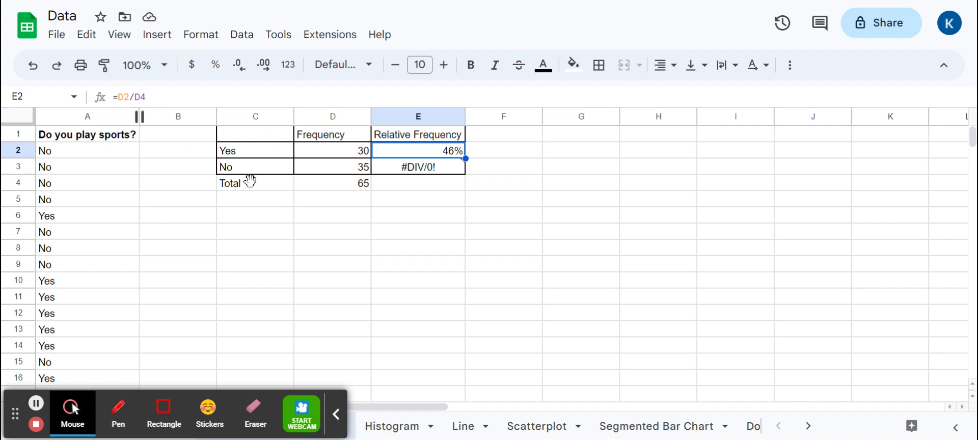
key(F2)
key(Left)
key(Left)
text($)
key(Right)
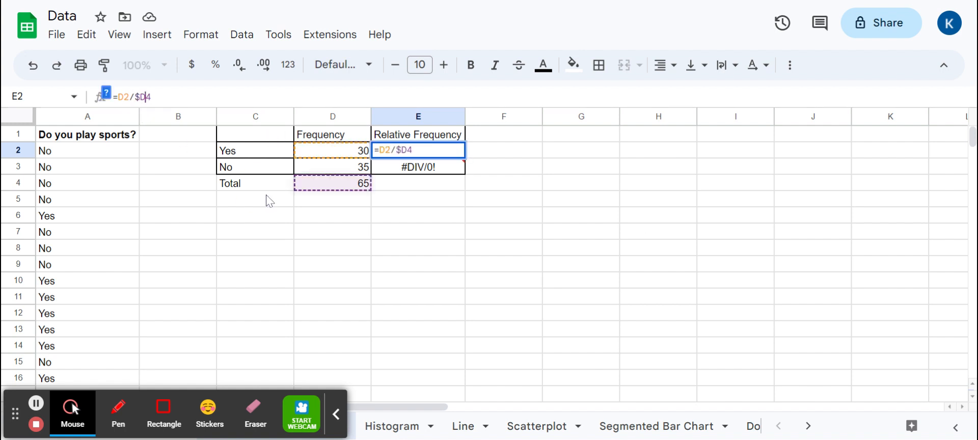
text($)
key(Right)
key(Return)
Step: Copy the corrected formula from E2 into E3 for the relative frequency of "No"
key(Up)
key(ctrl+c)
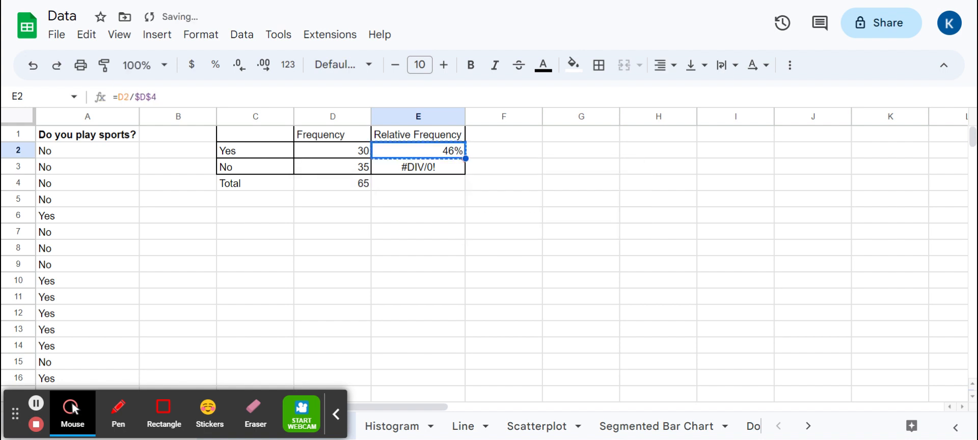
key(Down)
key(ctrl+v)
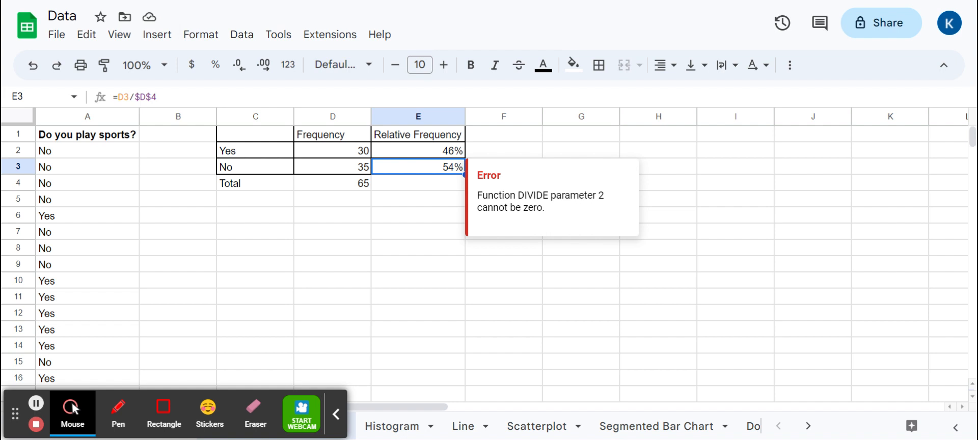
click(419, 183)
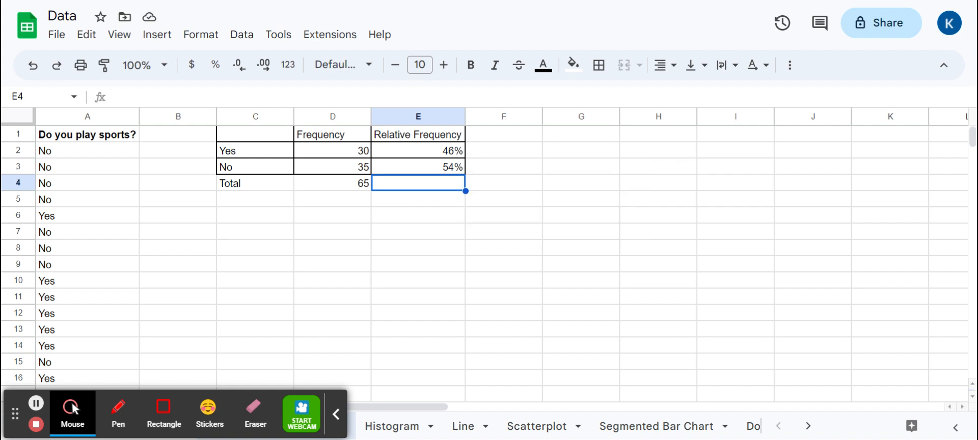
Step: Try adding two decimal places to the percentages in E2:E3 and remove them again
drag(422, 152, 424, 168)
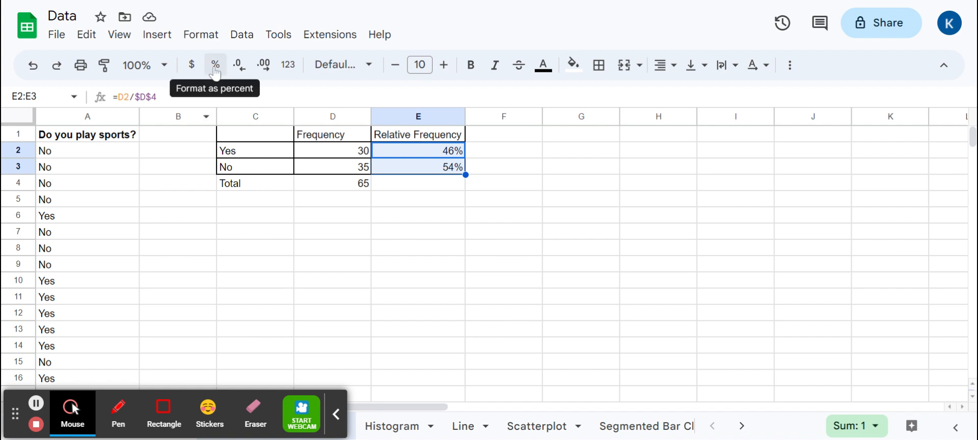
click(260, 75)
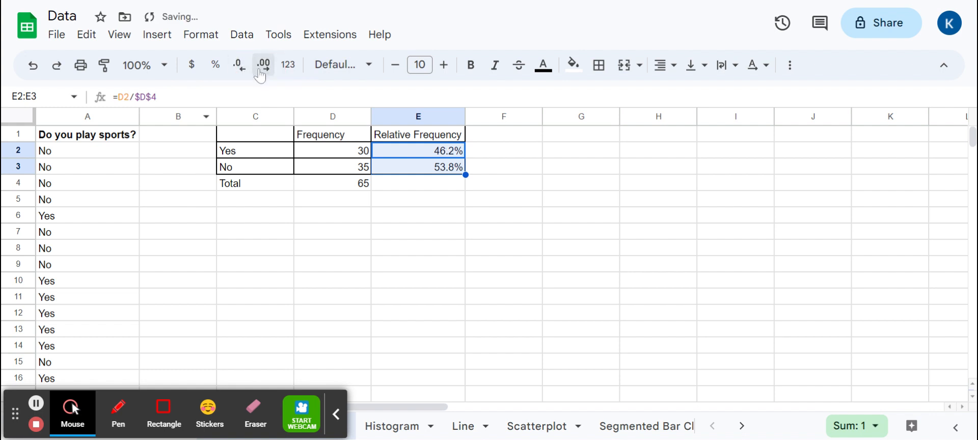
click(261, 75)
click(238, 75)
click(238, 74)
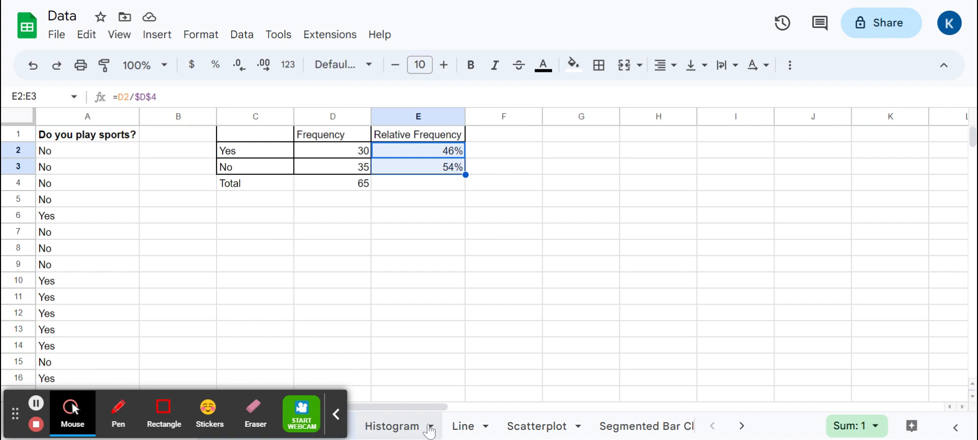
click(355, 319)
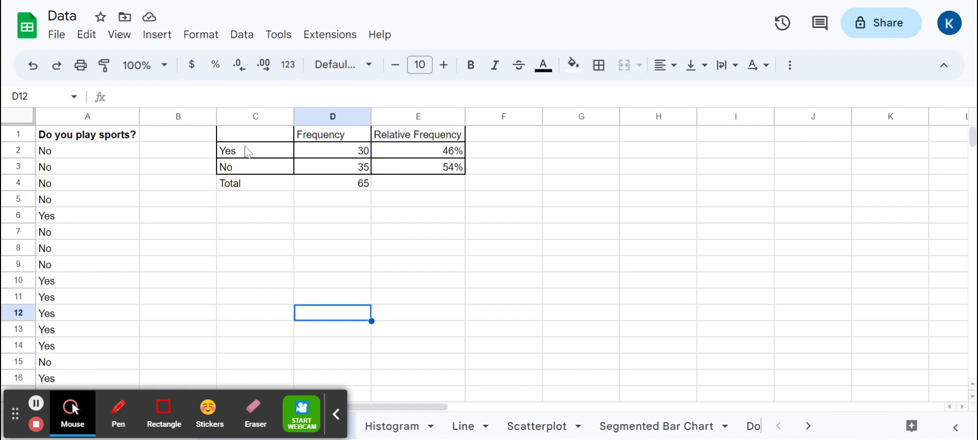
Step: Insert a chart of the labels in C2:C3 and relative frequencies in E2:E3, and make it a column chart
drag(246, 151, 252, 170)
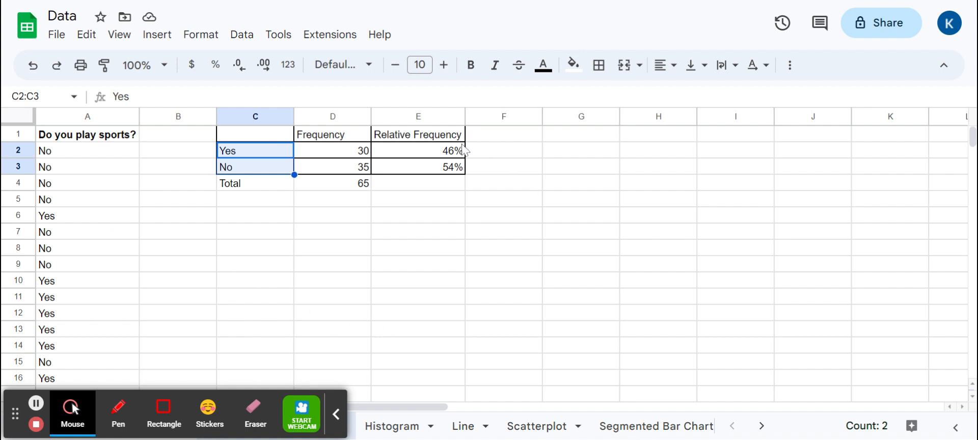
drag(436, 151, 437, 167)
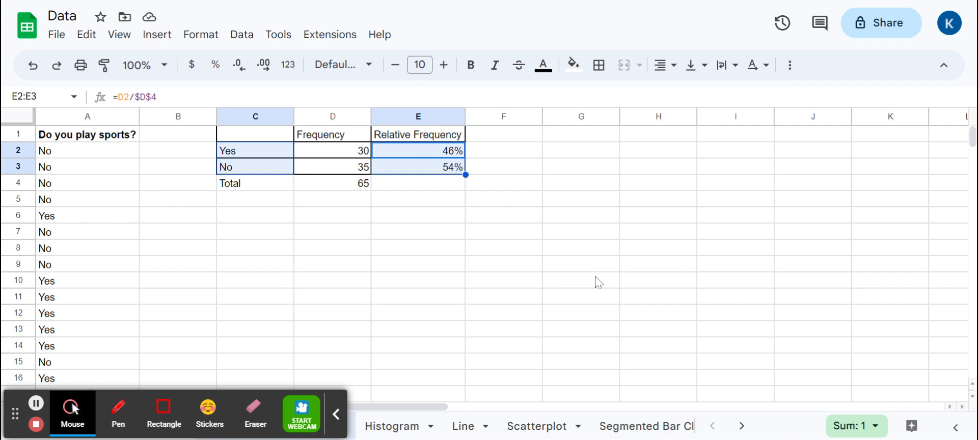
click(157, 34)
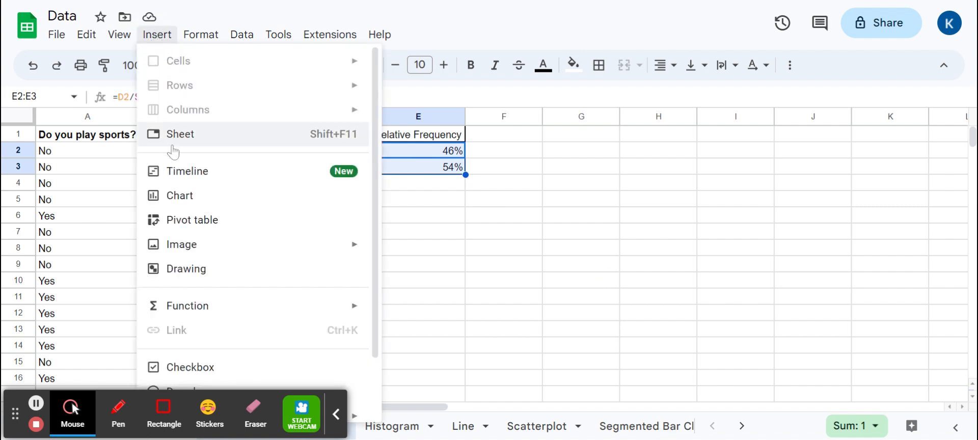
click(180, 195)
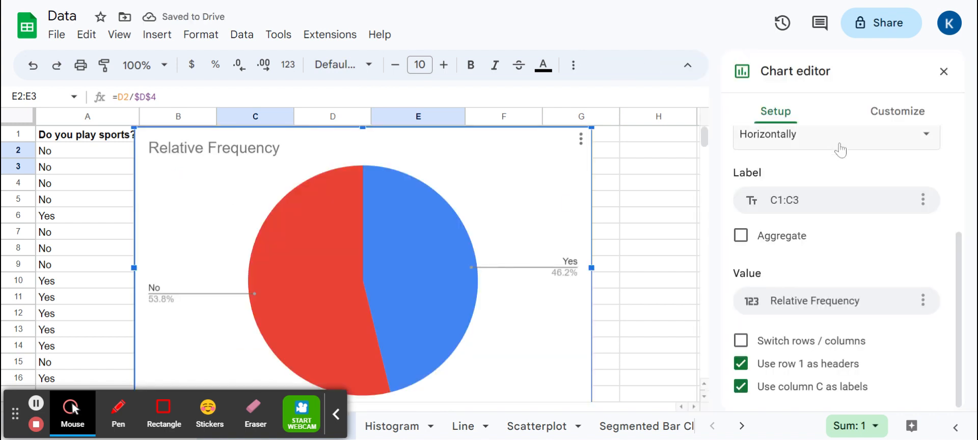
scroll(859, 260, up, 3)
click(807, 173)
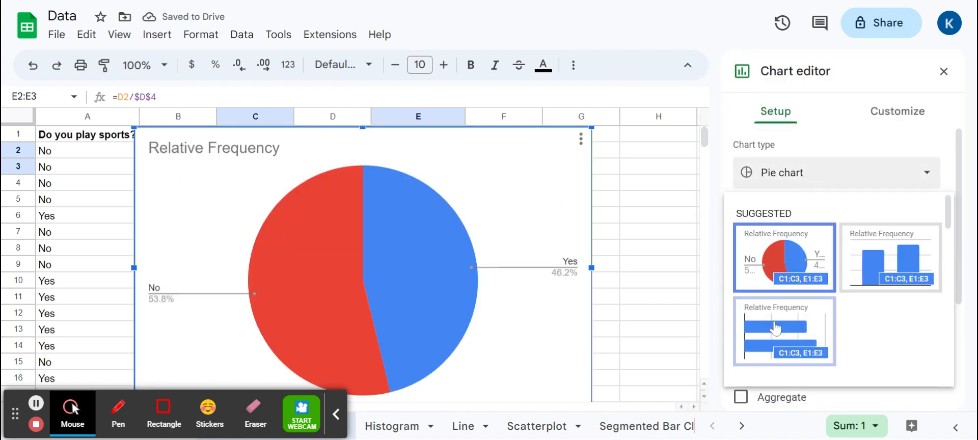
click(900, 262)
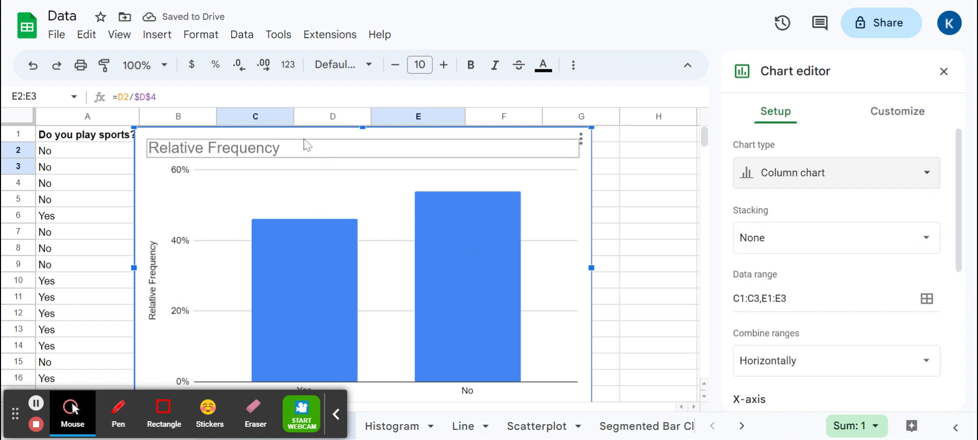
Step: Shrink the column chart and place it below the Relative Frequency header, spanning roughly columns C to G and rows 2 to 14
drag(310, 144, 414, 135)
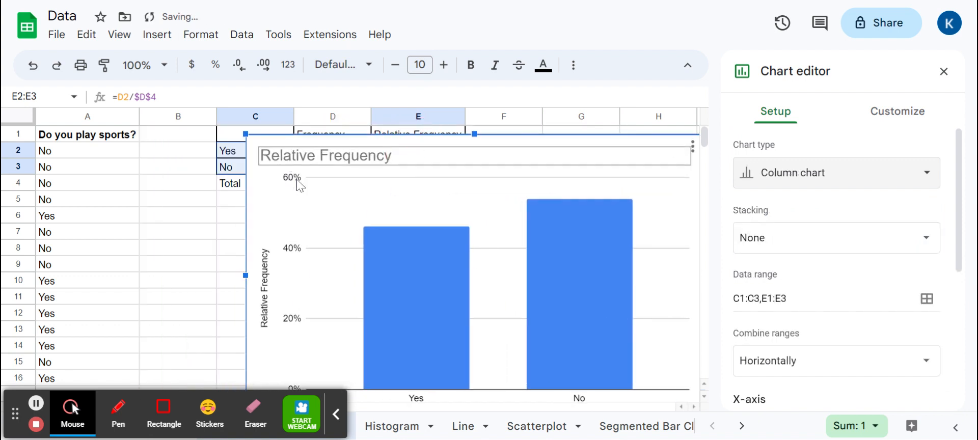
scroll(493, 250, down, 1)
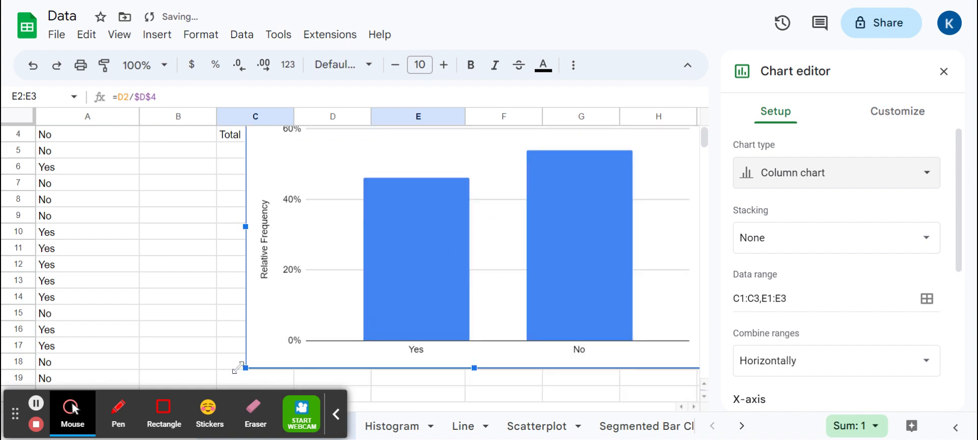
drag(258, 354, 378, 283)
scroll(413, 331, up, 1)
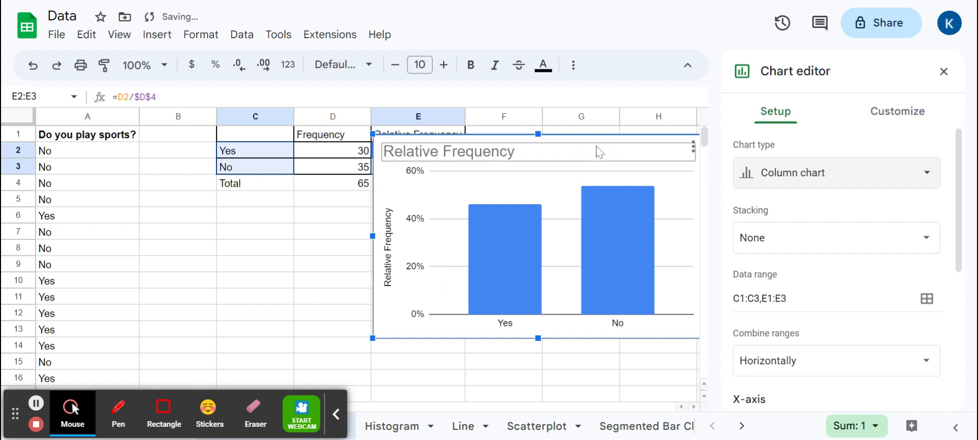
drag(590, 147, 491, 164)
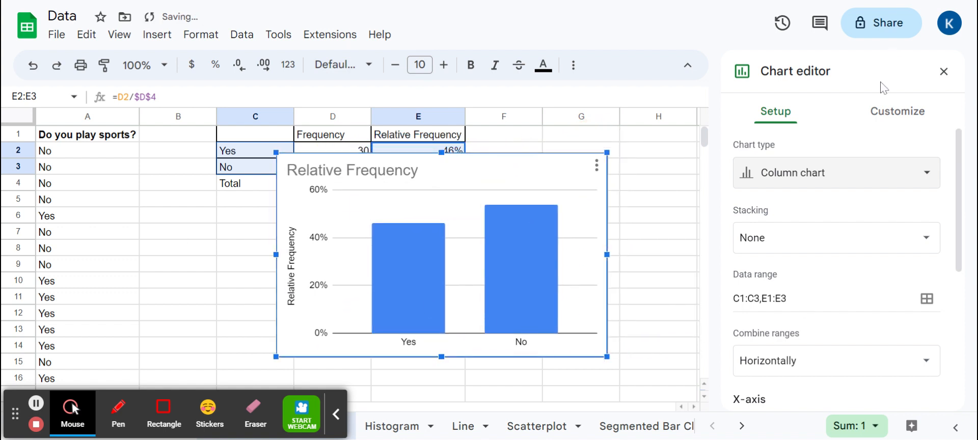
Step: Open the chart's gridlines and ticks settings and set the vertical axis major step to 10
click(889, 113)
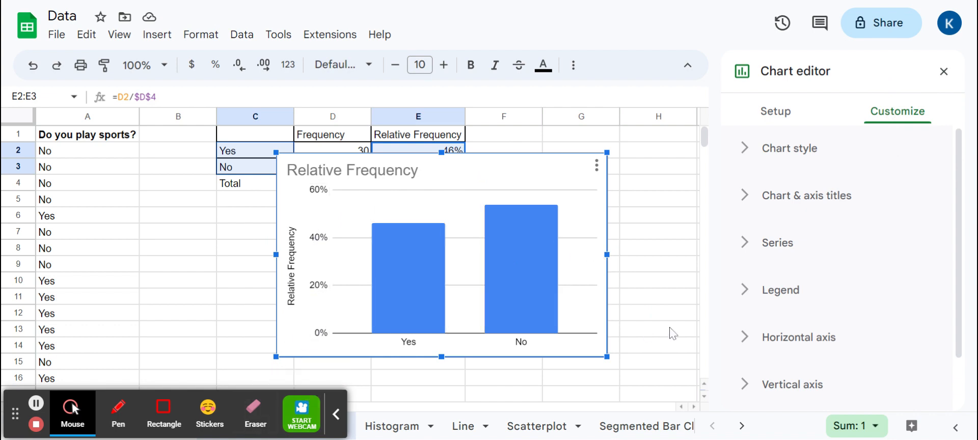
scroll(841, 284, down, 2)
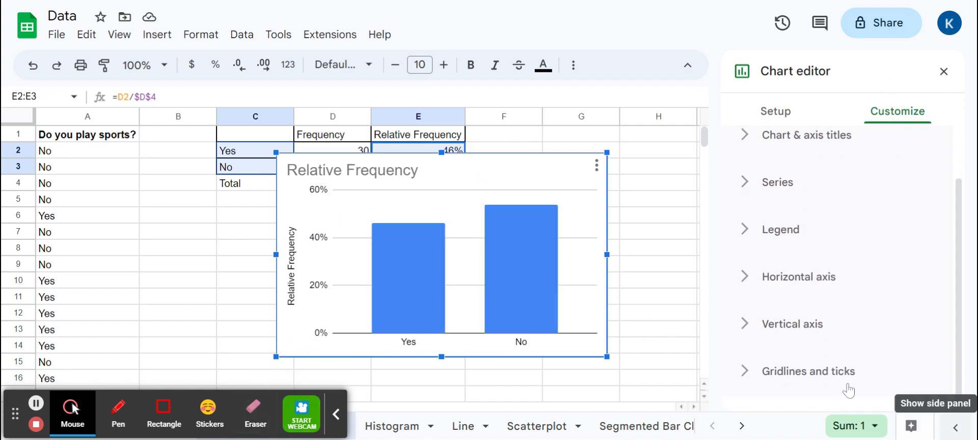
click(840, 370)
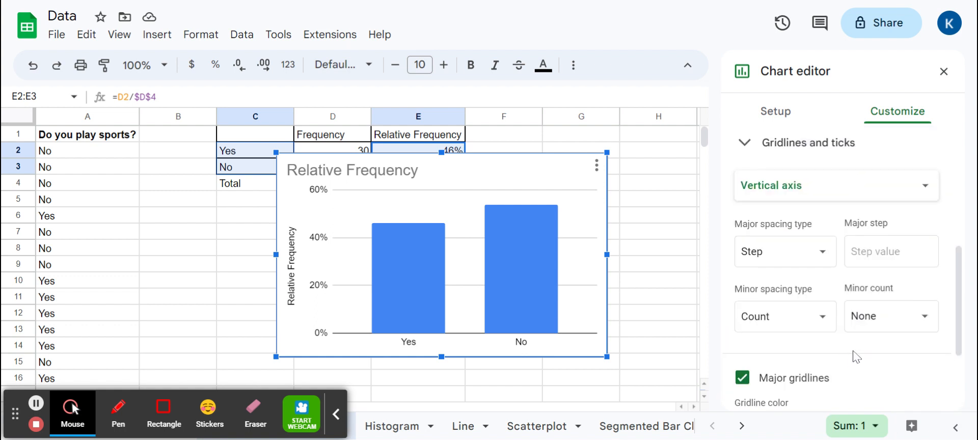
click(891, 251)
text(10)
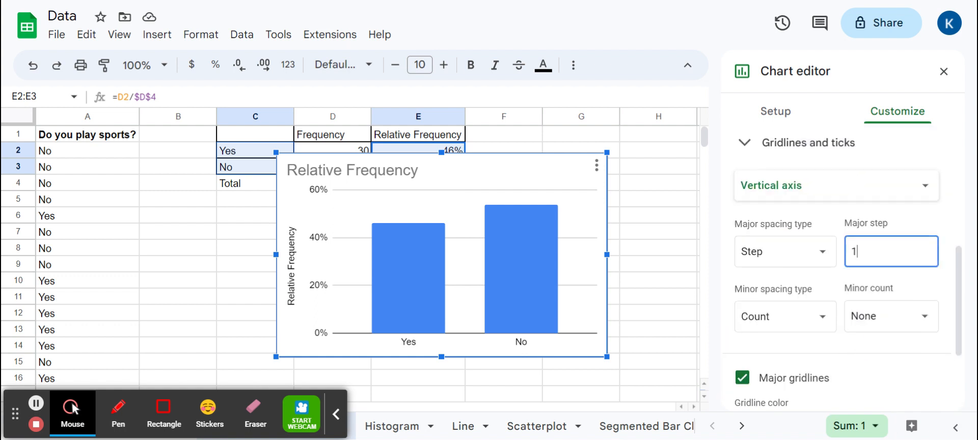
click(930, 287)
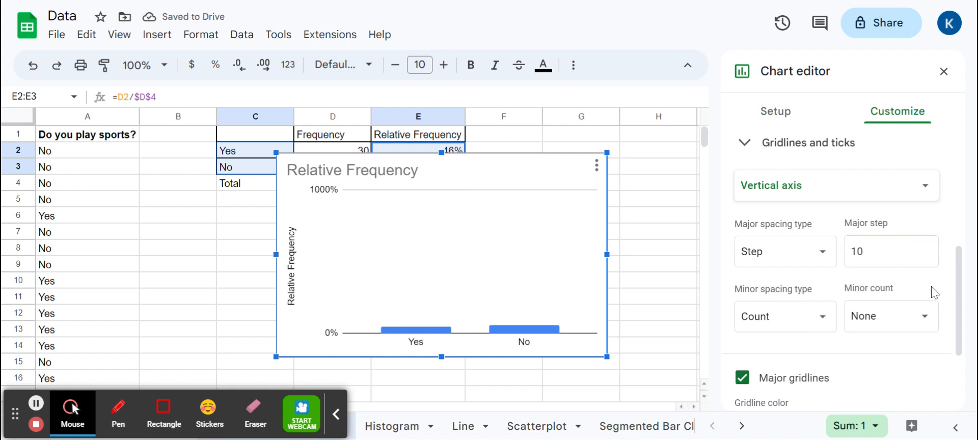
Step: Change the vertical axis major step to 0.1 so gridlines fall every 10%
click(866, 258)
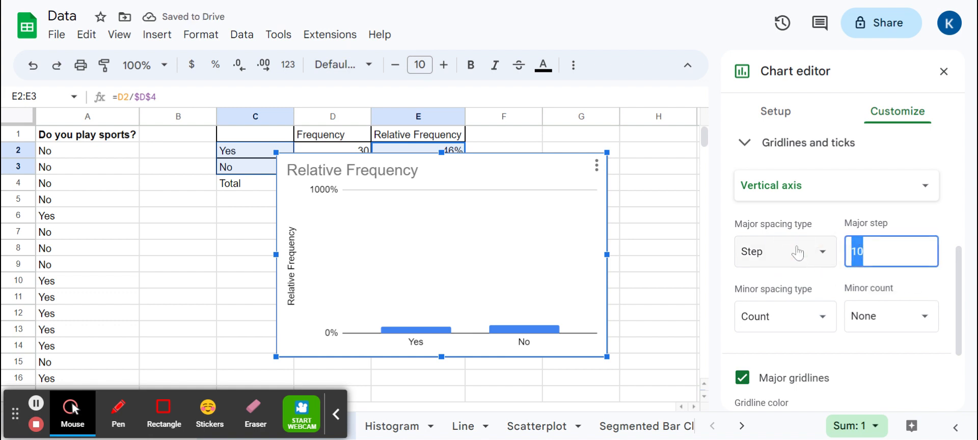
text(.1)
key(Return)
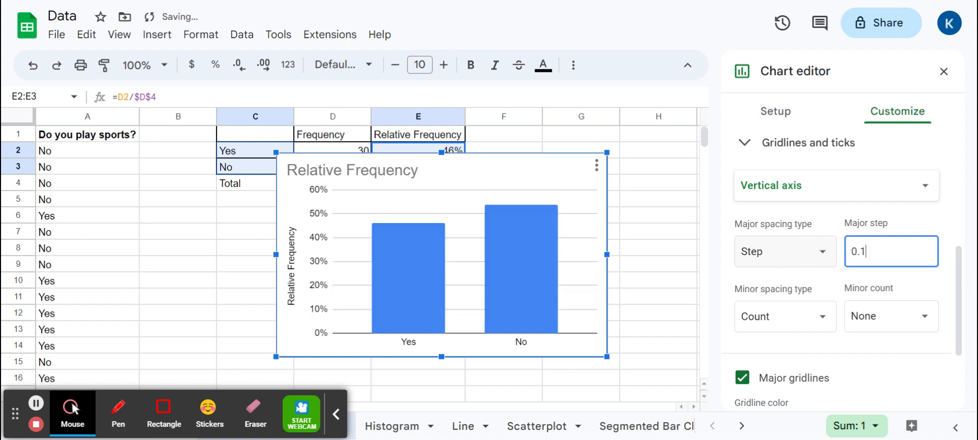